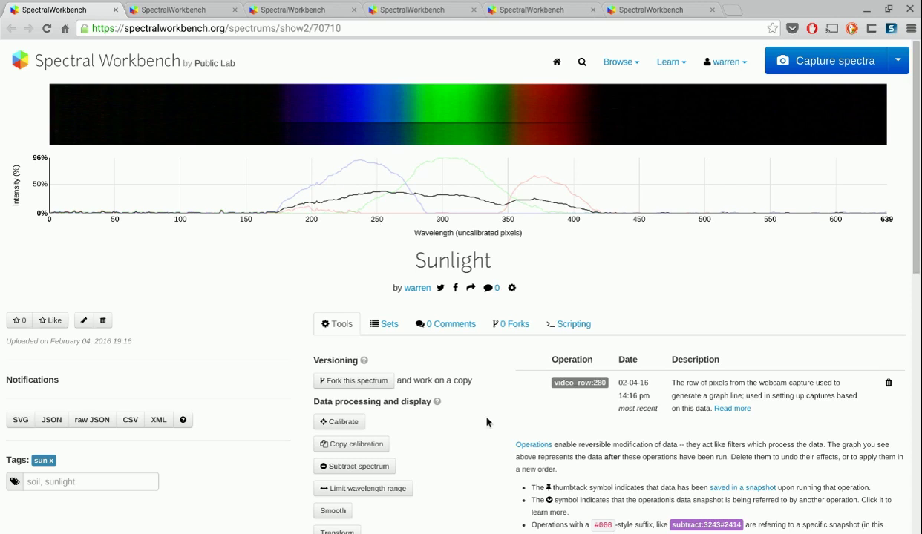
Copy the wavelength calibration from CFL spectrum #70695 onto the Sunlight spectrum
click(384, 446)
text(cf)
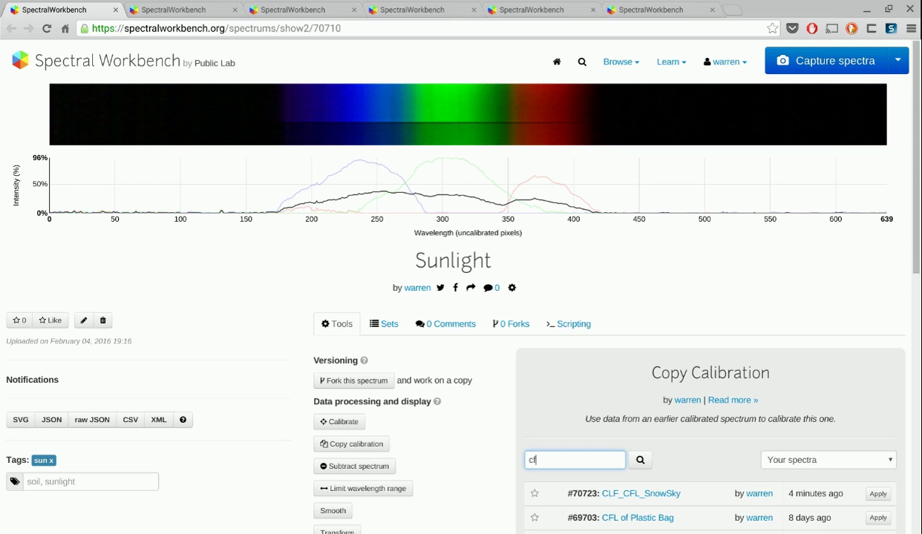
text(l)
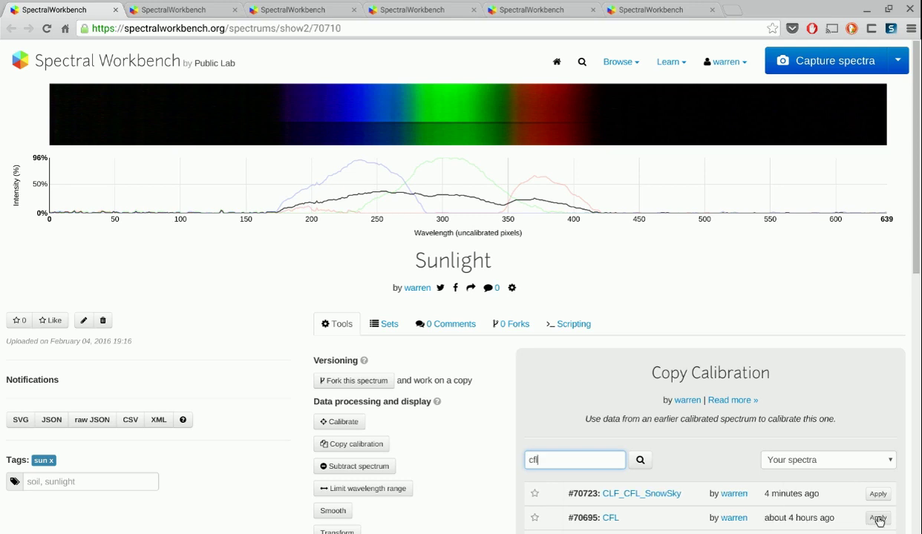
click(878, 519)
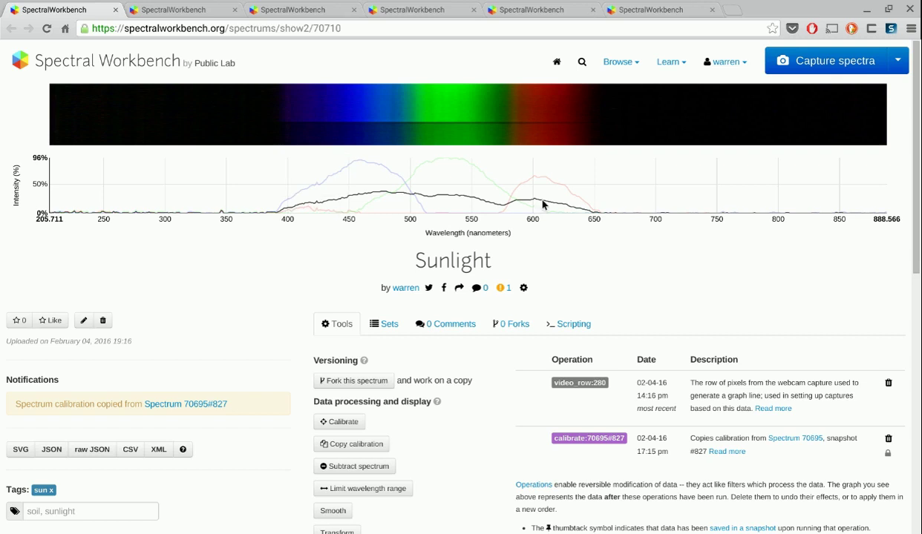
mouse_move(593, 215)
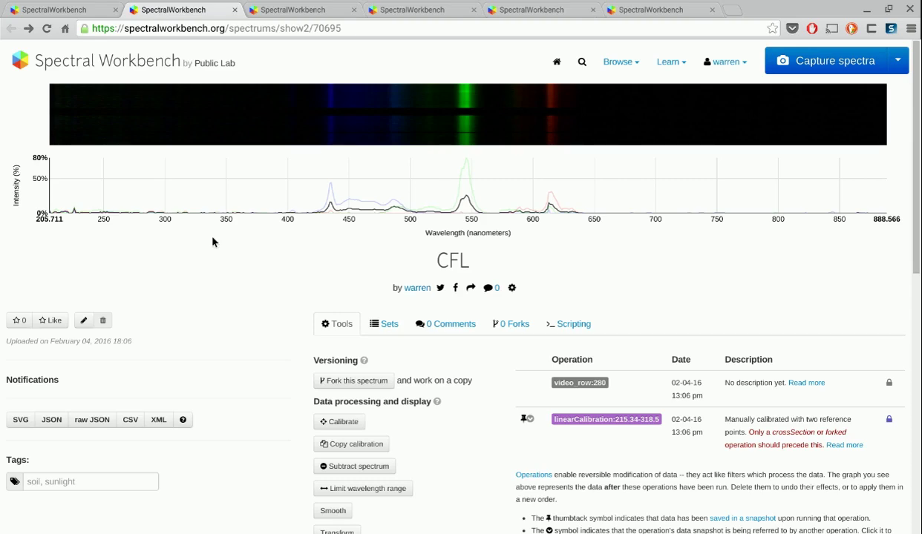
Select the CFL spectrum's title text, then deselect it
double_click(262, 259)
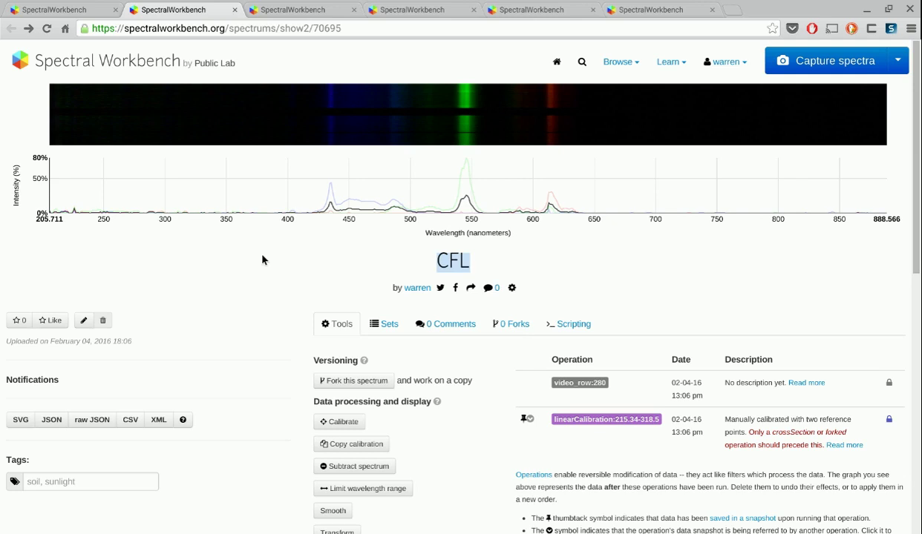
click(262, 259)
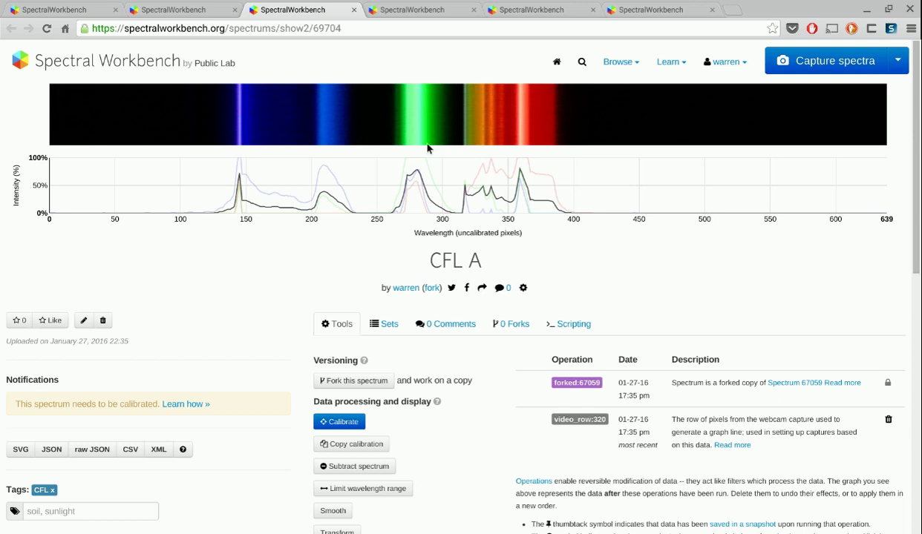
Move the CLF_CFL_SnowSky tab ahead of Tube fluorescent, then return to the Calib spectrum
click(393, 10)
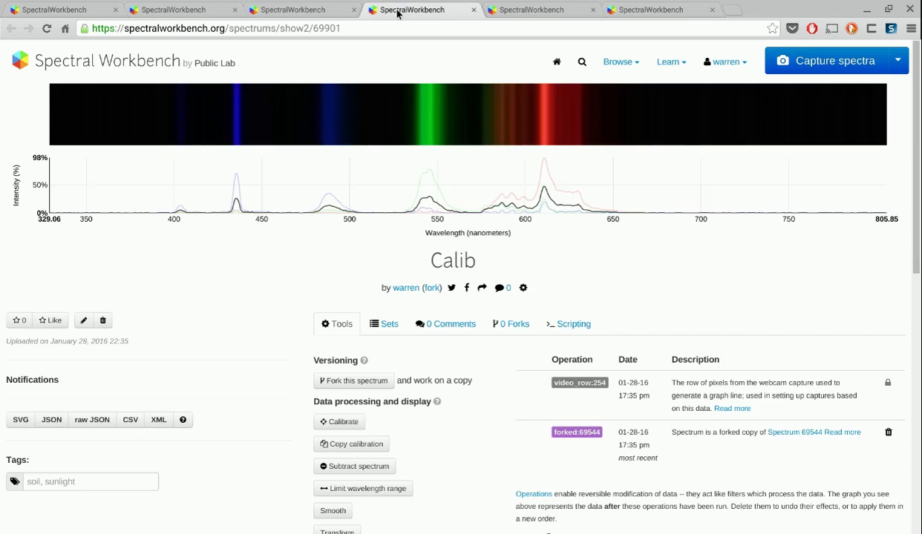
click(517, 14)
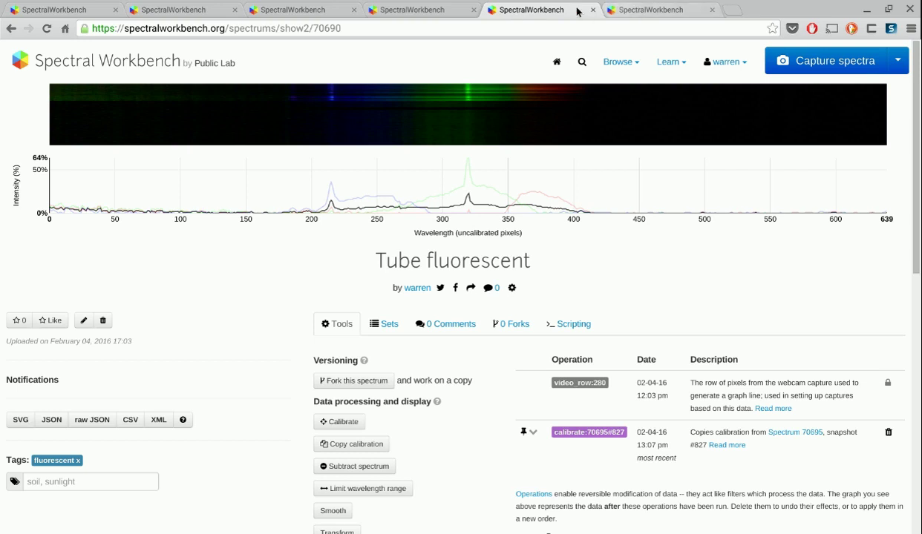
drag(647, 11, 530, 9)
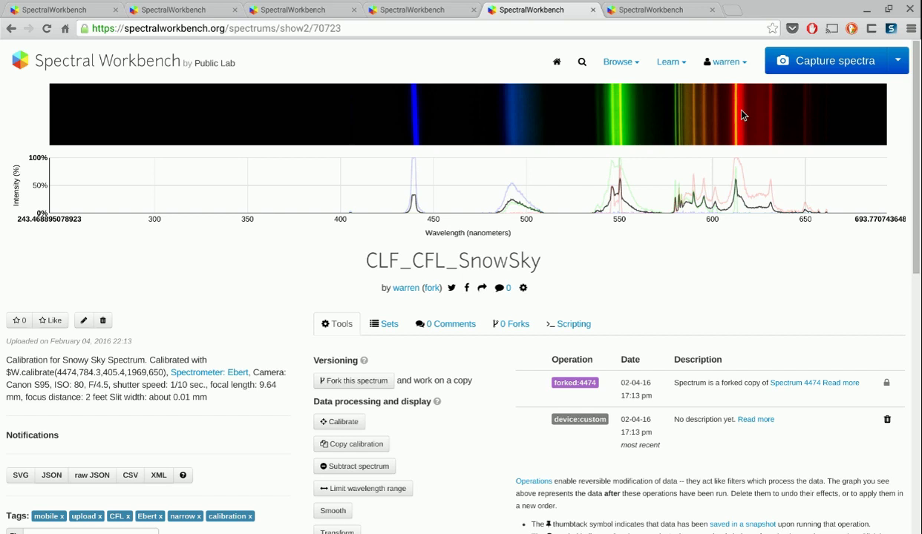
click(375, 9)
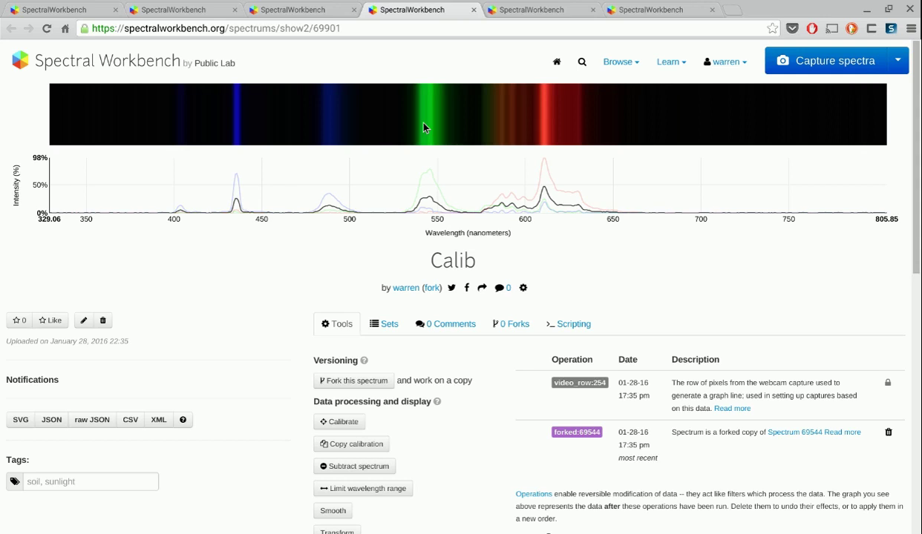
mouse_move(409, 201)
mouse_move(181, 215)
Show the calibrated CFL spectrum 70695 page
click(202, 11)
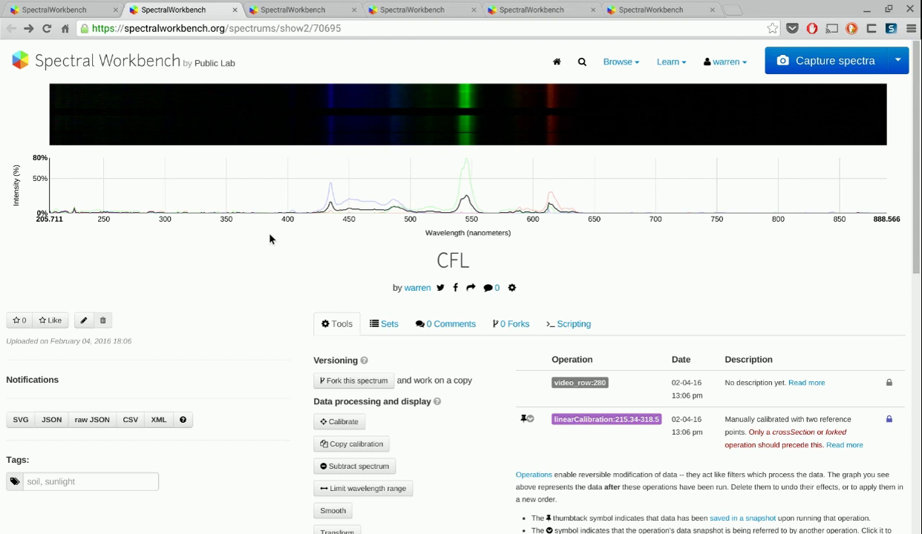
Start calibrating CFL spectrum 70695 with G2 realigned on the 546 nm green peak
click(355, 422)
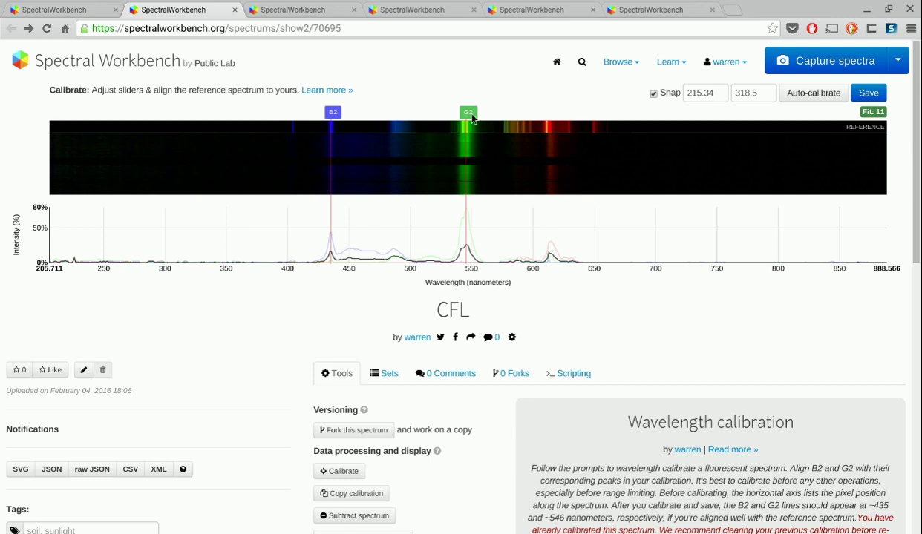
drag(472, 117, 433, 118)
mouse_move(335, 115)
mouse_down()
mouse_move(288, 117)
mouse_move(332, 115)
mouse_up()
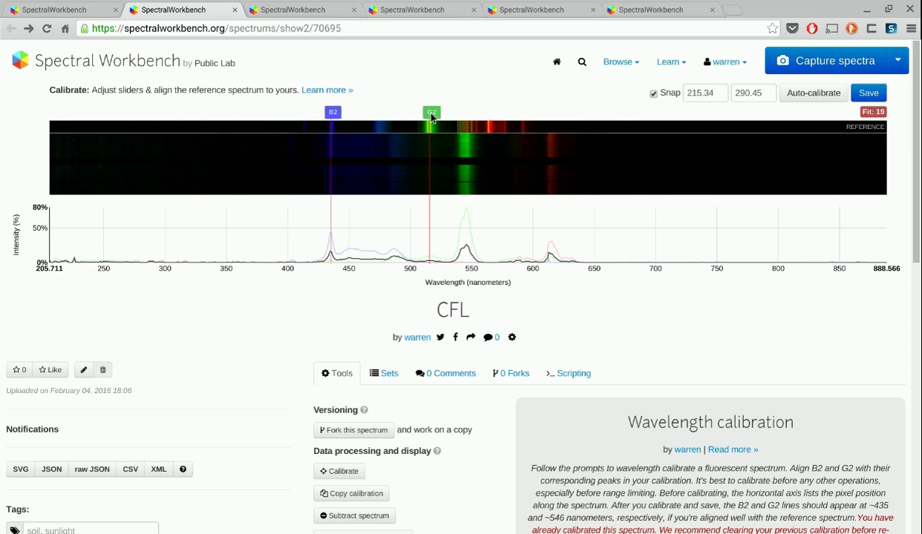
drag(431, 117, 467, 117)
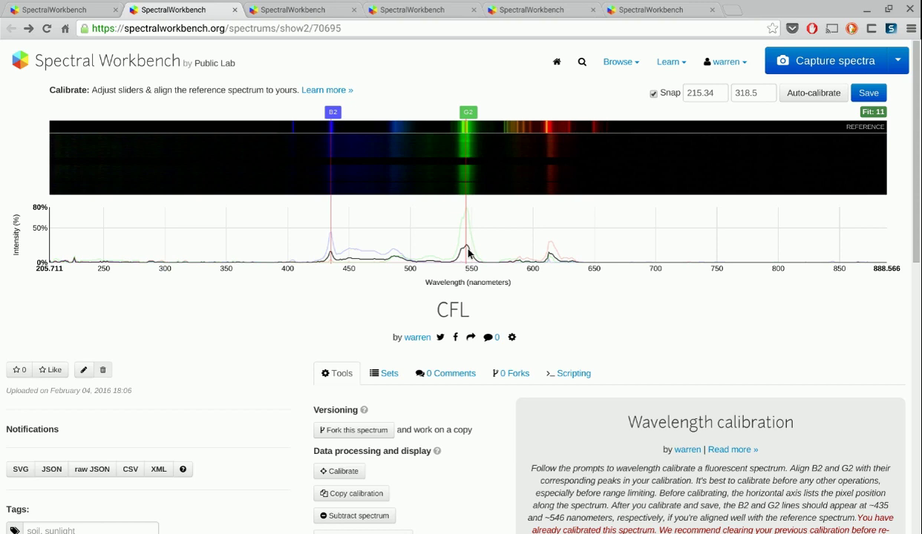
Start calibrating CFL A, placing B2 on the blue peak and G2 on the green peak
click(296, 11)
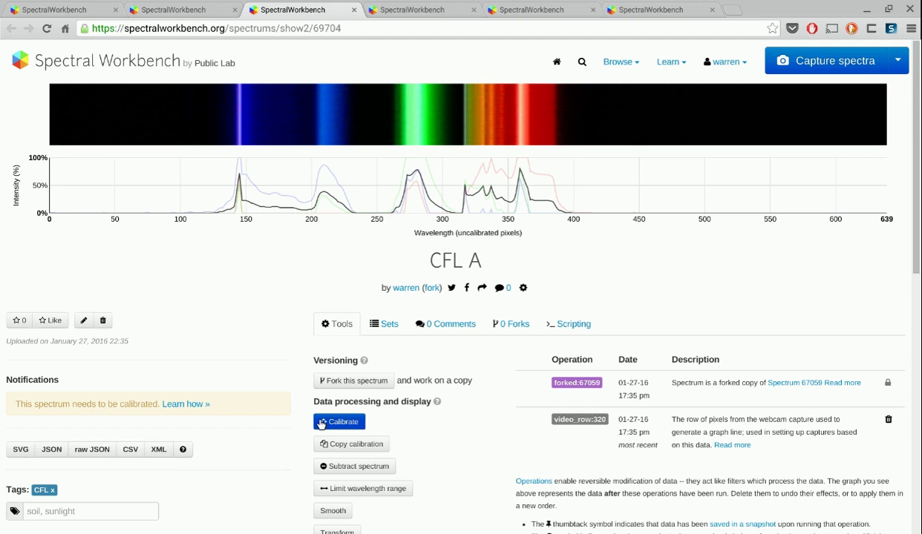
click(339, 422)
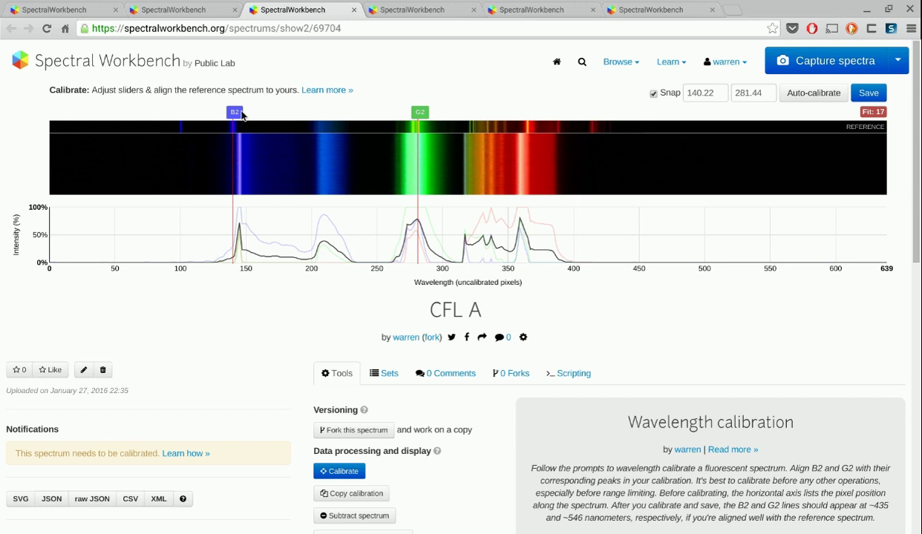
drag(239, 116, 247, 121)
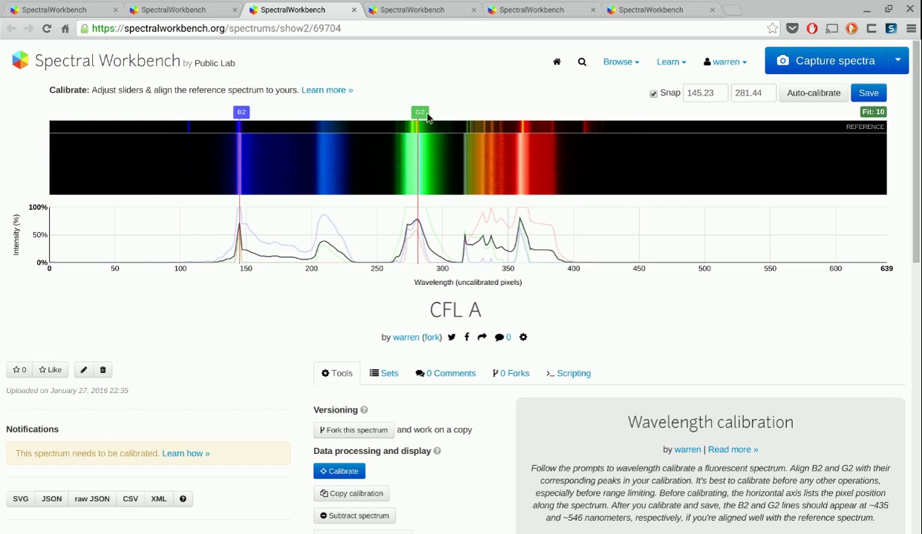
drag(420, 112, 466, 112)
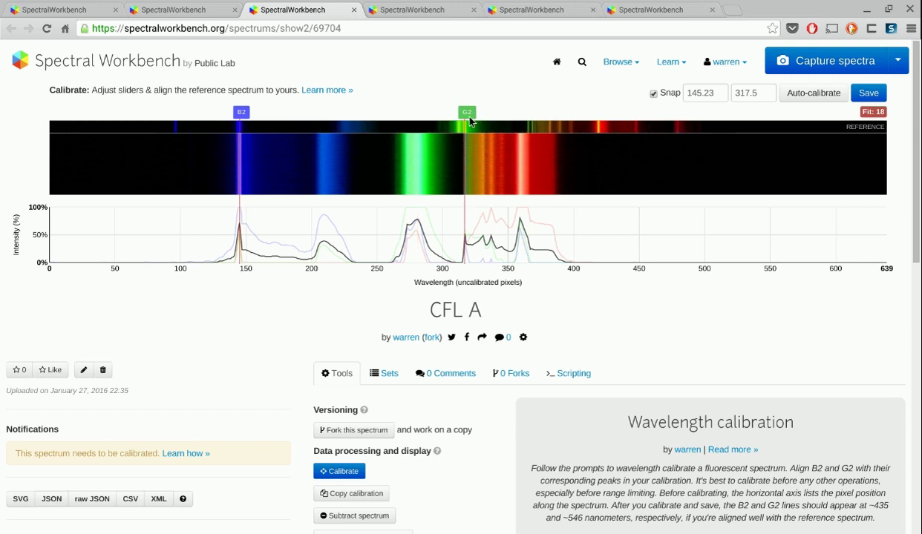
drag(469, 117, 428, 98)
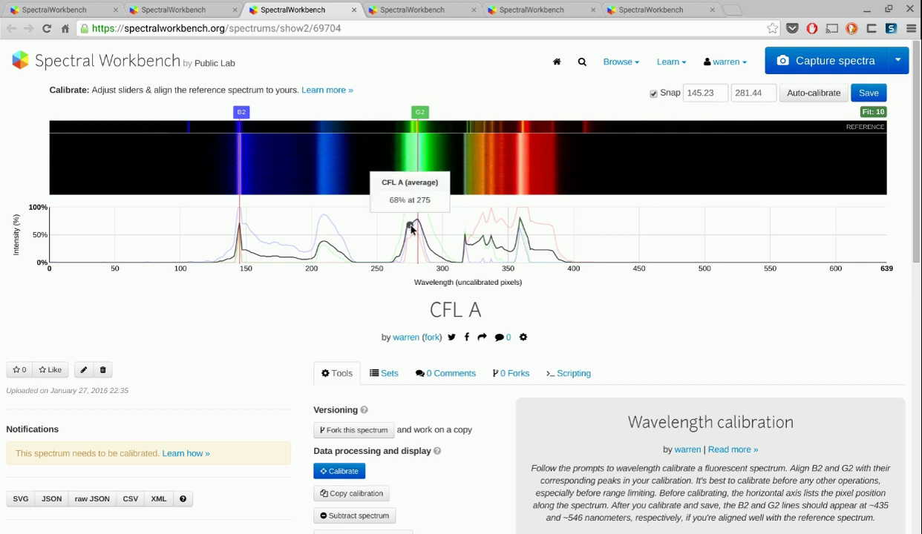
mouse_move(414, 230)
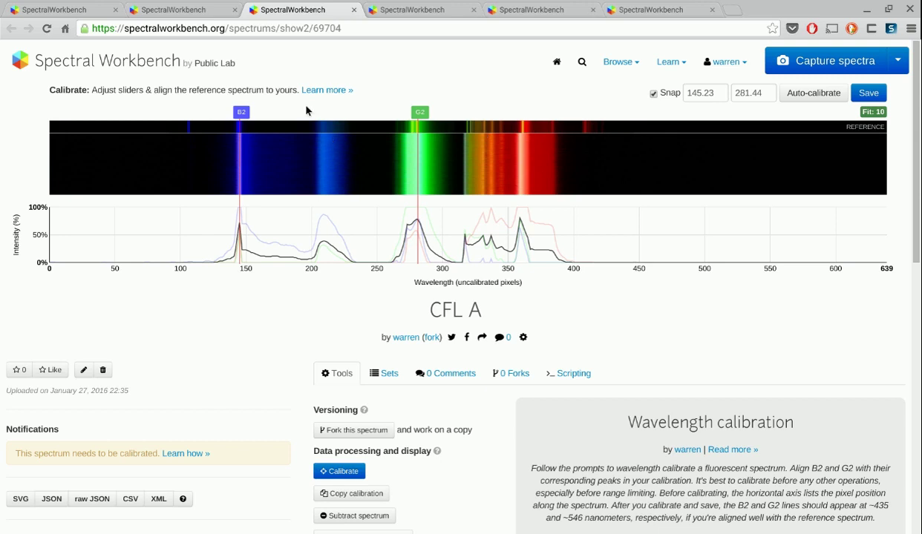
With Snap off, fine-tune G2 onto the green peak centre, then re-enable Snap
drag(446, 115, 460, 120)
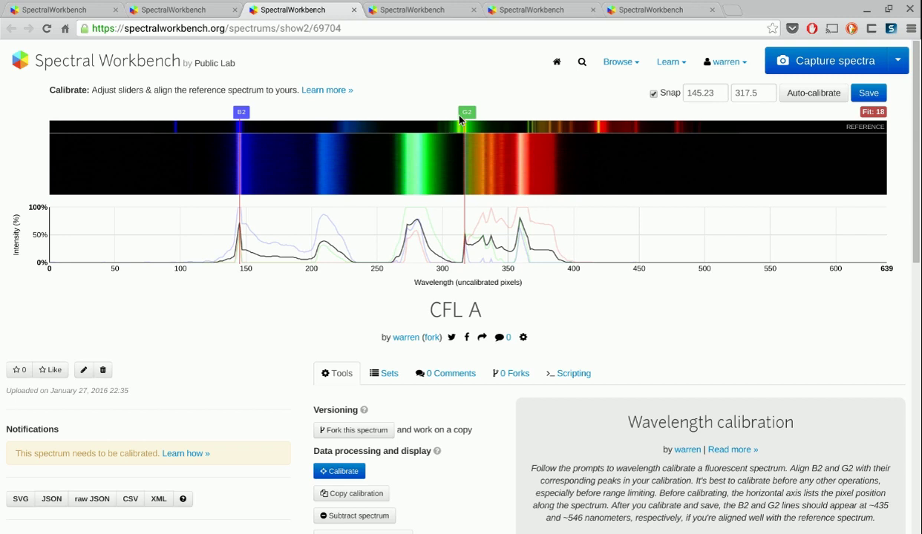
mouse_move(461, 118)
mouse_down()
mouse_move(490, 126)
mouse_move(420, 128)
mouse_up()
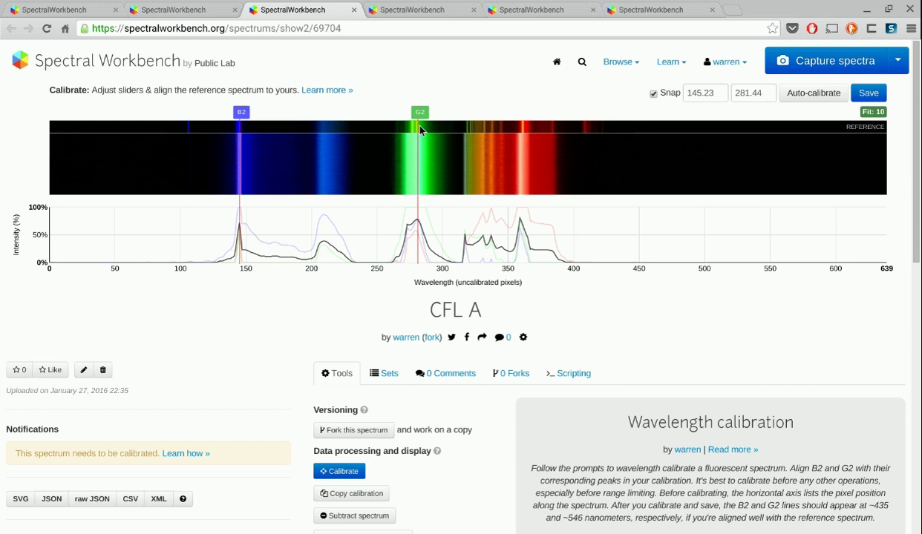
click(653, 93)
drag(424, 116, 423, 117)
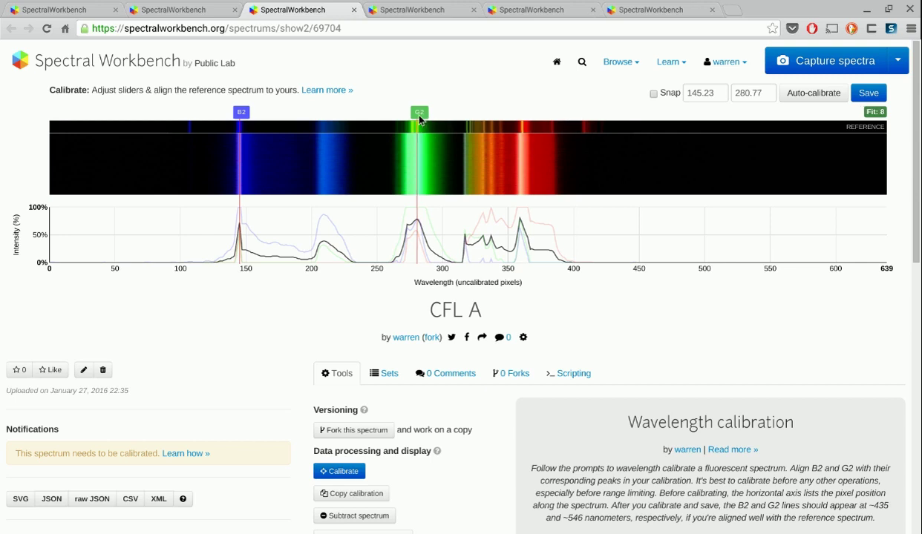
click(653, 93)
Open wavelength calibration on the Calib spectrum, then on CLF_CFL_SnowSky
click(416, 11)
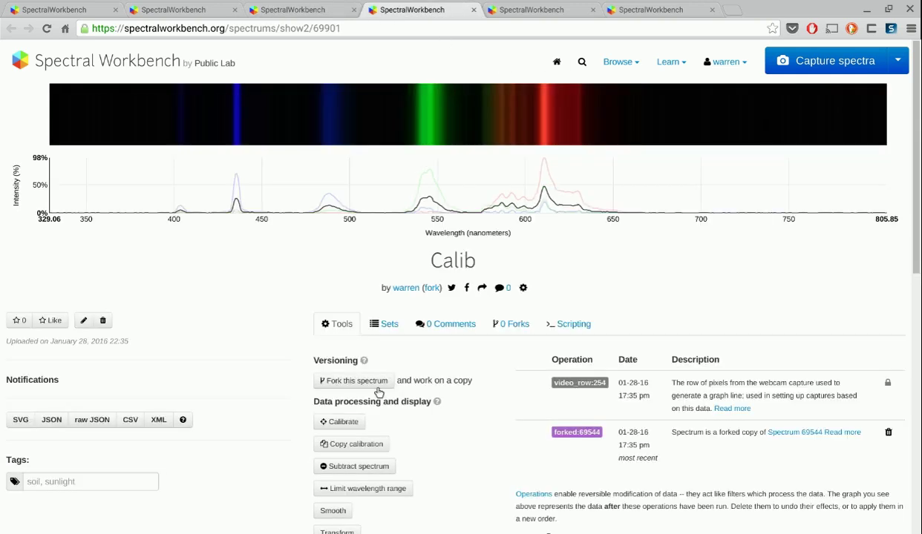
click(341, 422)
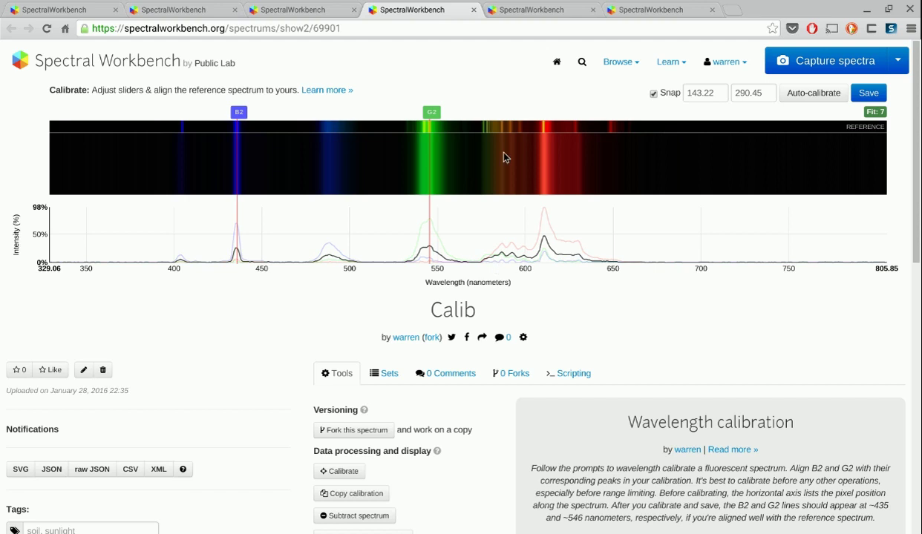
click(517, 14)
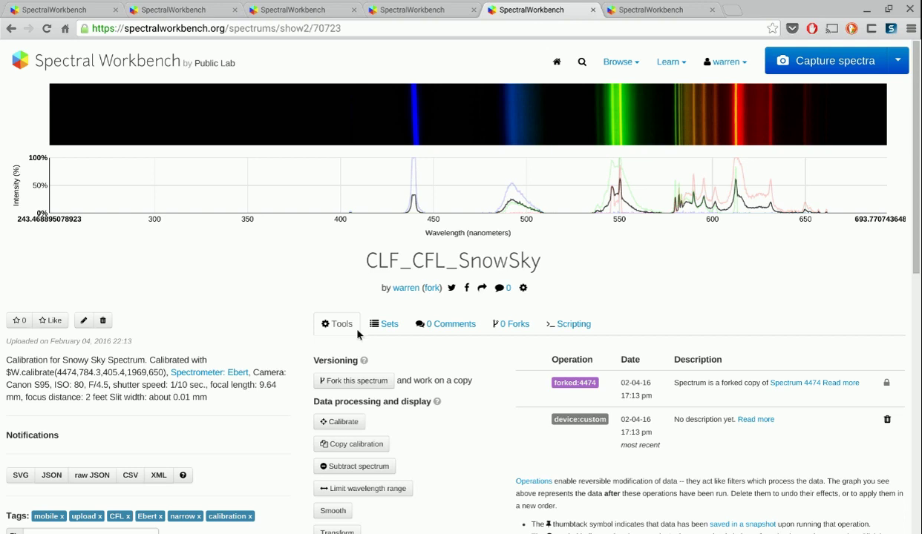
click(354, 425)
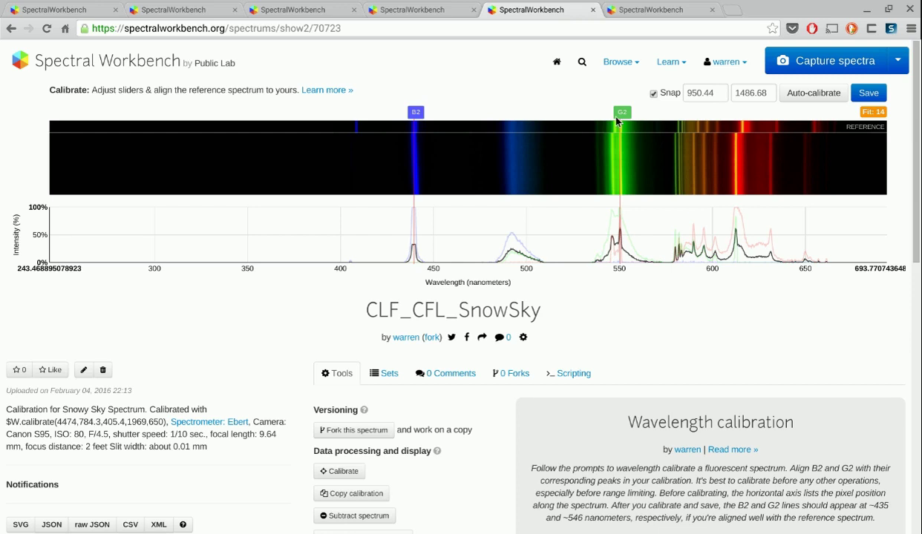
Align SnowSky's G2 marker with the green reference peak, with peak snapping off
drag(616, 120, 597, 116)
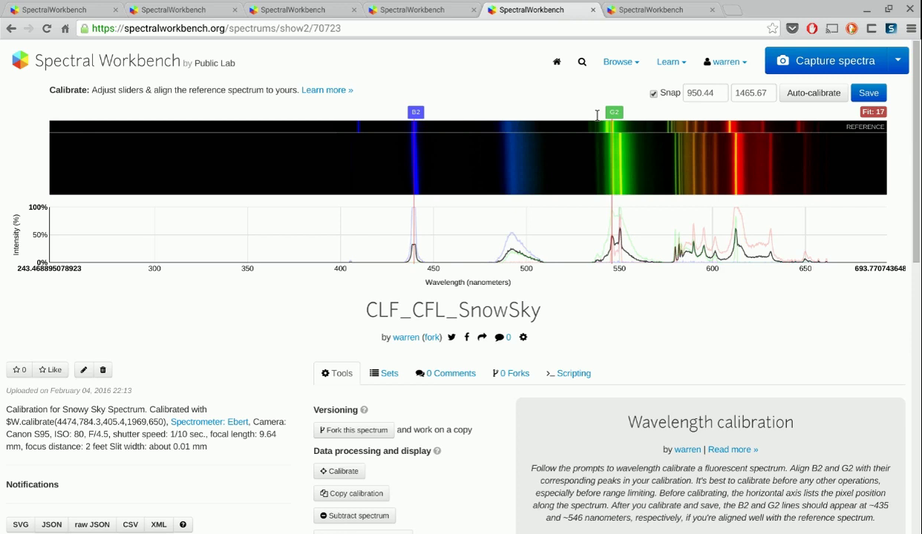
drag(597, 115, 629, 123)
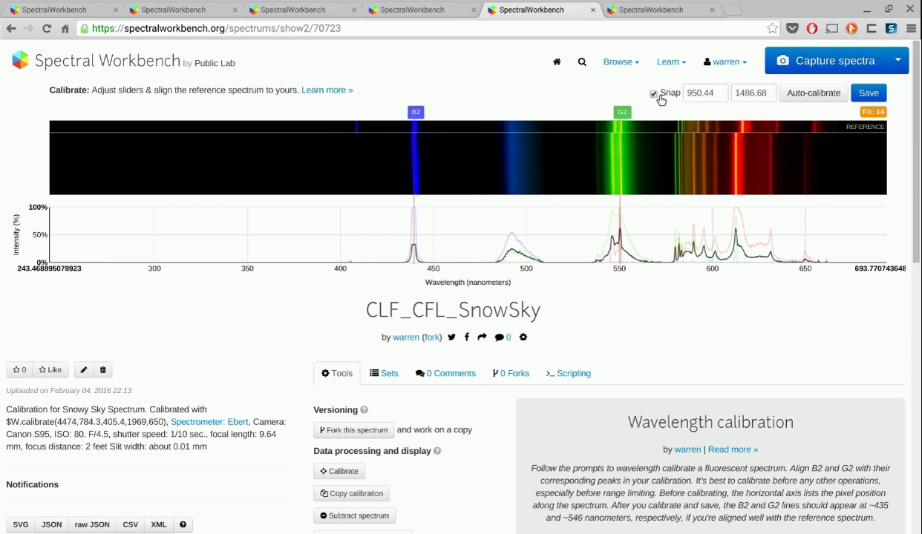
click(659, 97)
drag(625, 117, 621, 118)
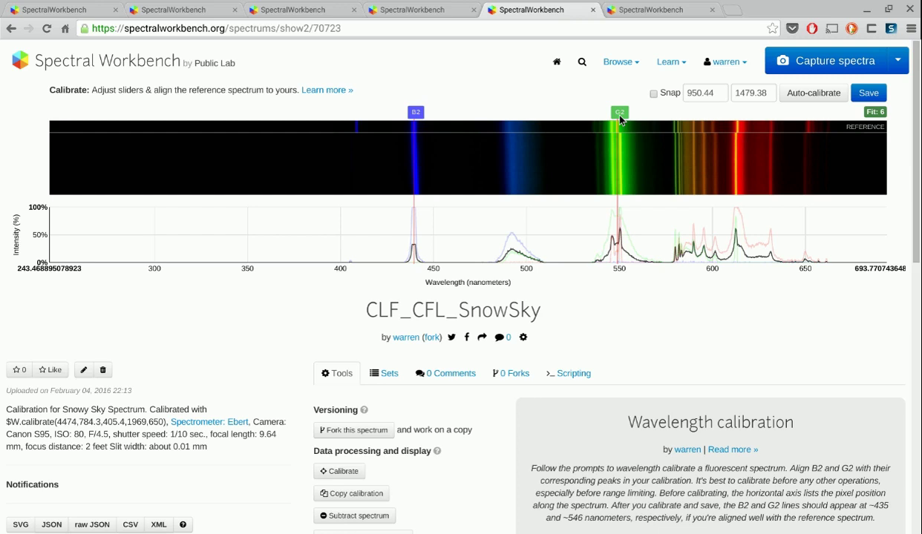
drag(620, 118, 619, 119)
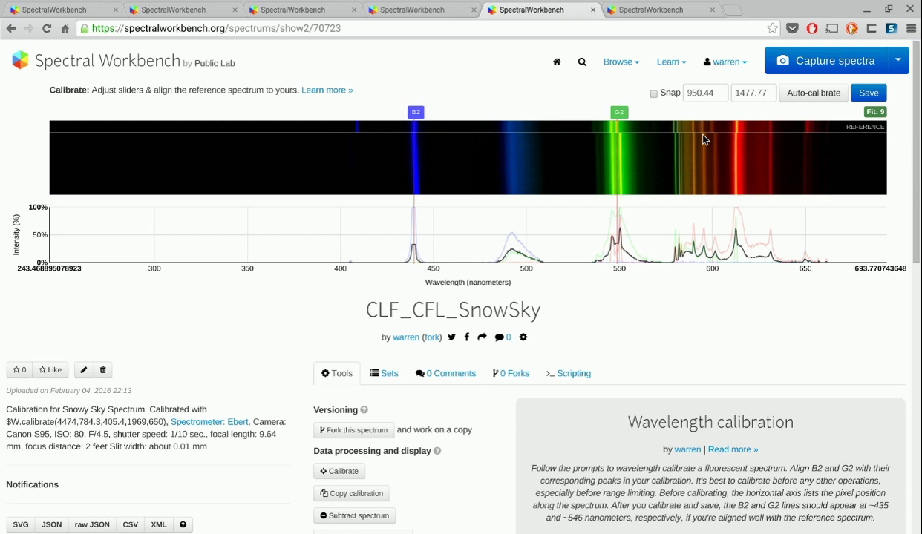
click(812, 94)
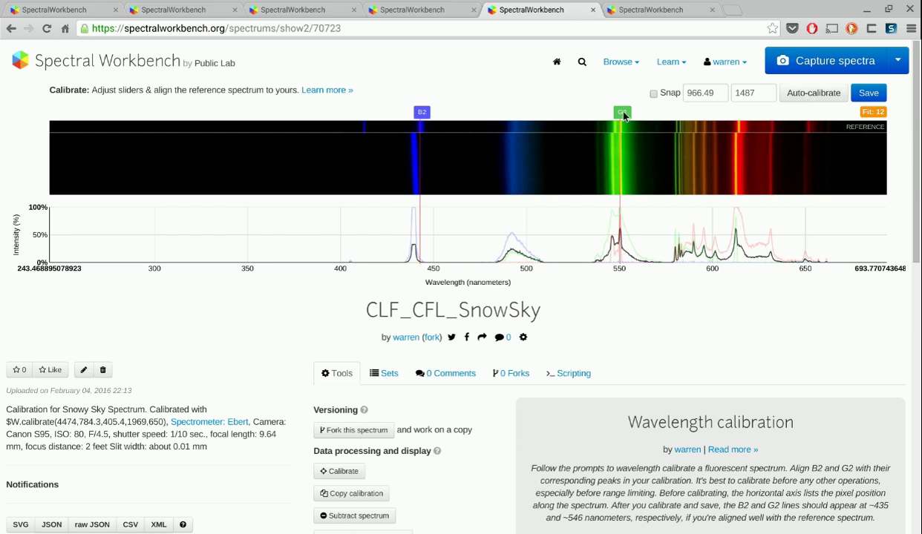
drag(623, 117, 620, 117)
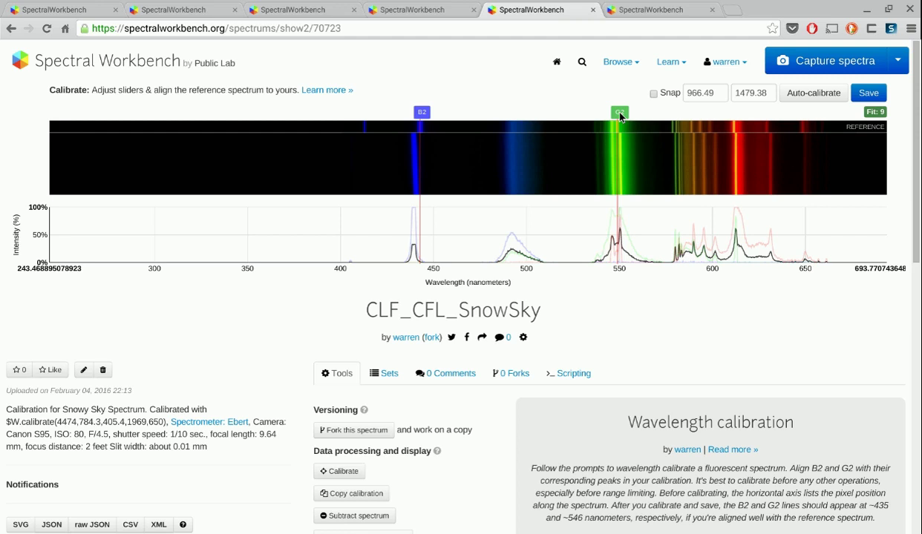
drag(620, 116, 621, 116)
Fine-tune B2 to 949.19 and G2 to 1479.38, bringing the fit to 7
drag(429, 117, 417, 121)
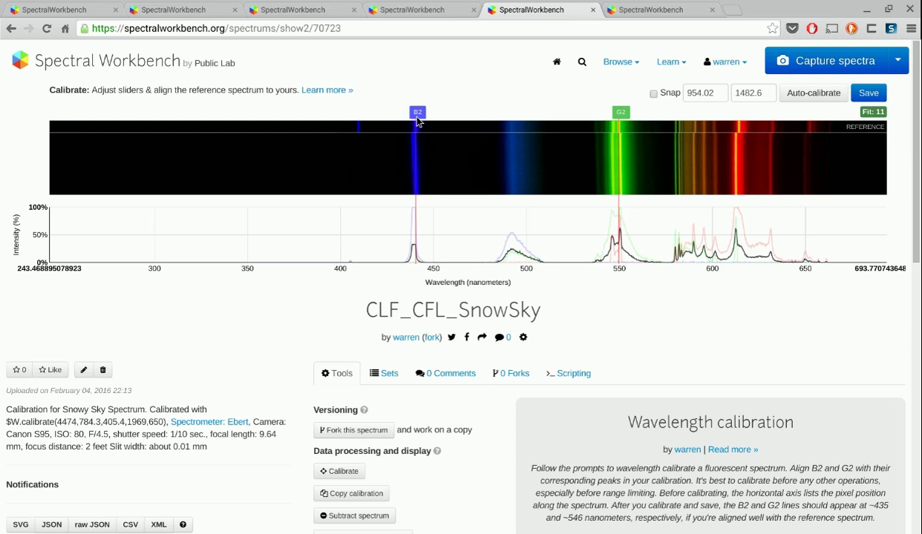
drag(419, 121, 418, 122)
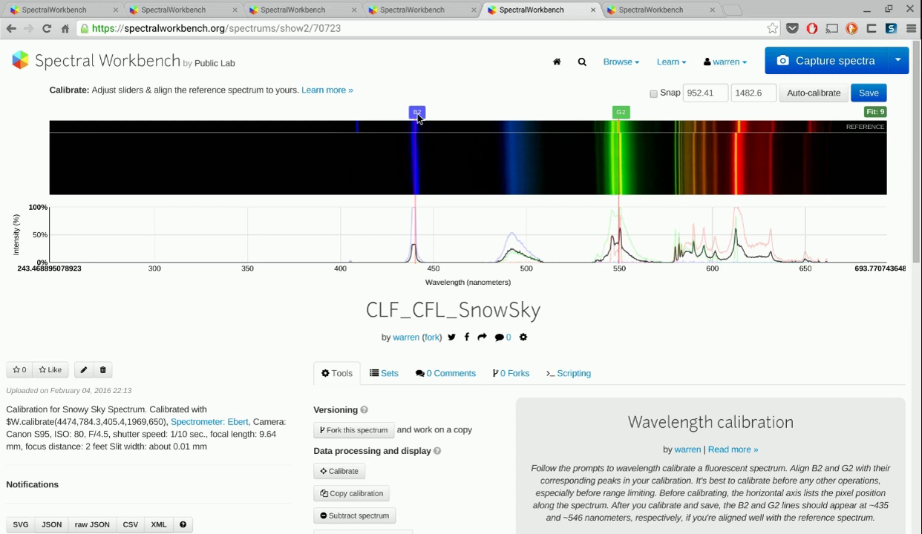
drag(418, 116, 417, 120)
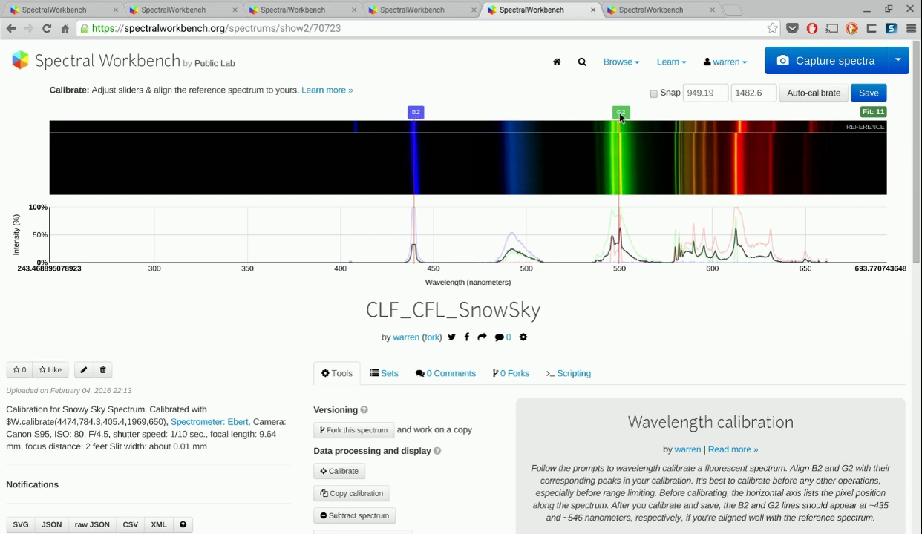
drag(620, 114, 618, 115)
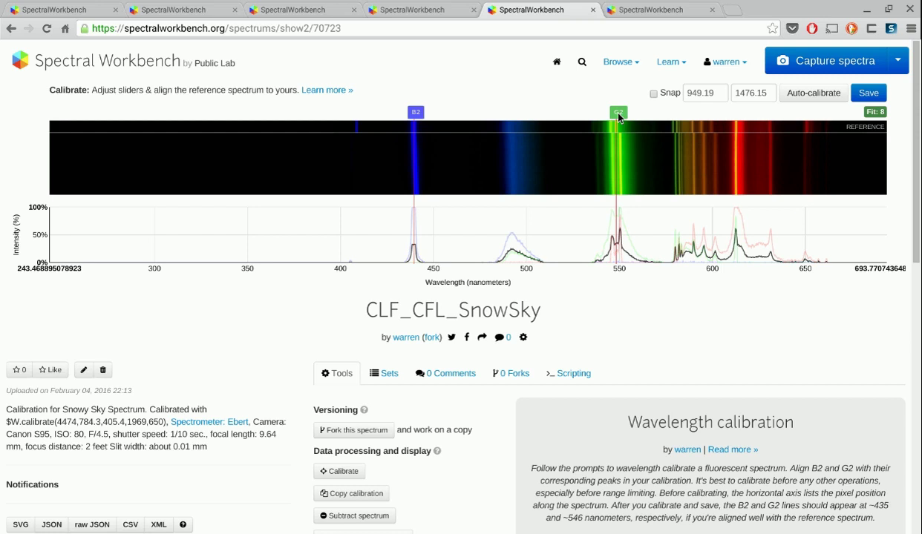
drag(618, 115, 620, 115)
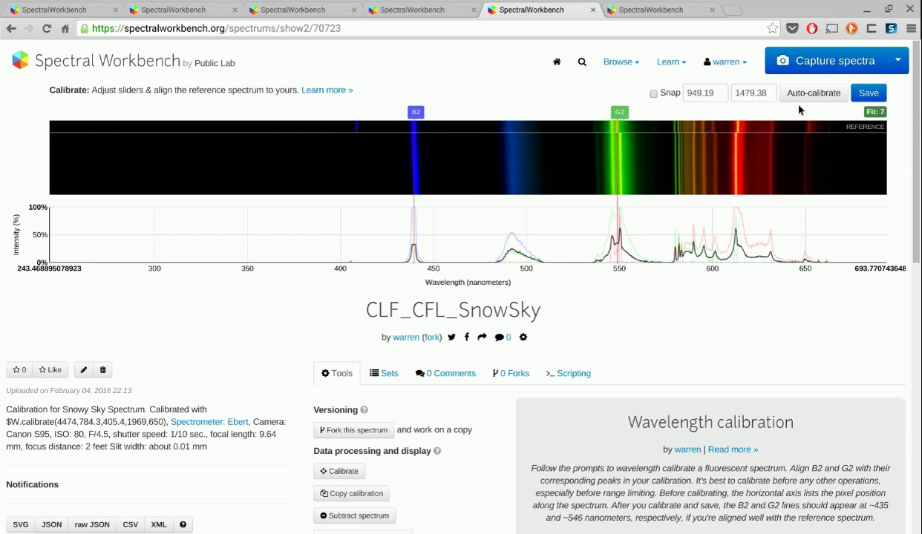
Save the CLF_CFL_SnowSky calibration with B2 949.19 and G2 1479.38
click(868, 95)
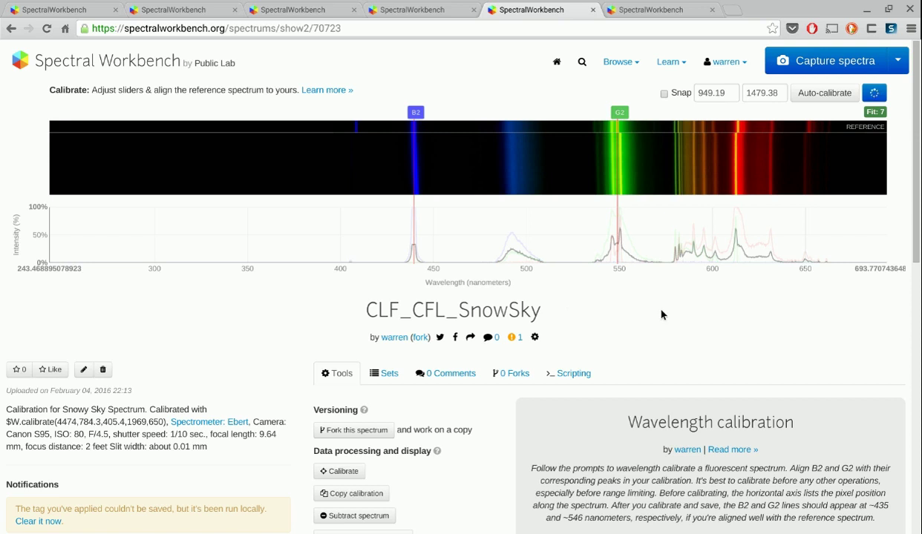
Save CFL A's linearCalibration:145.23-280.77, giving an axis of 317.709–837.433 nm
click(186, 12)
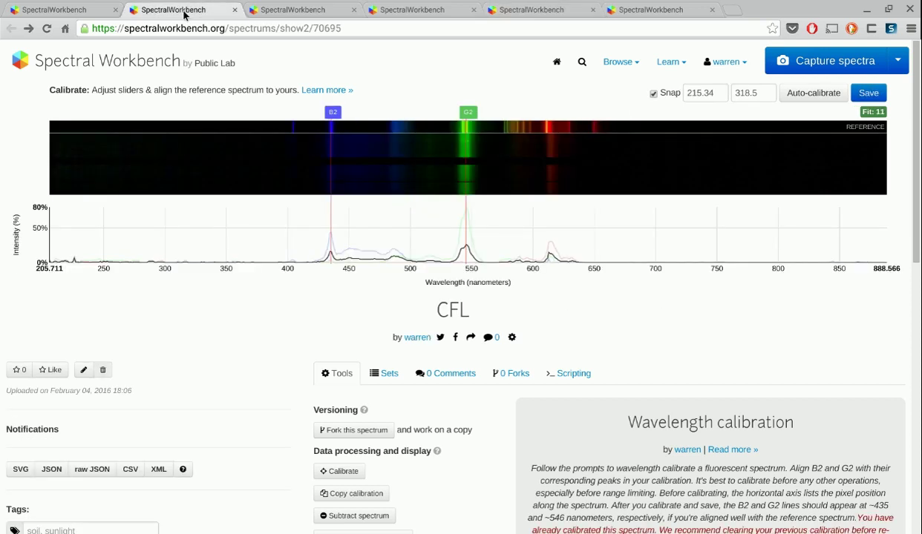
click(265, 13)
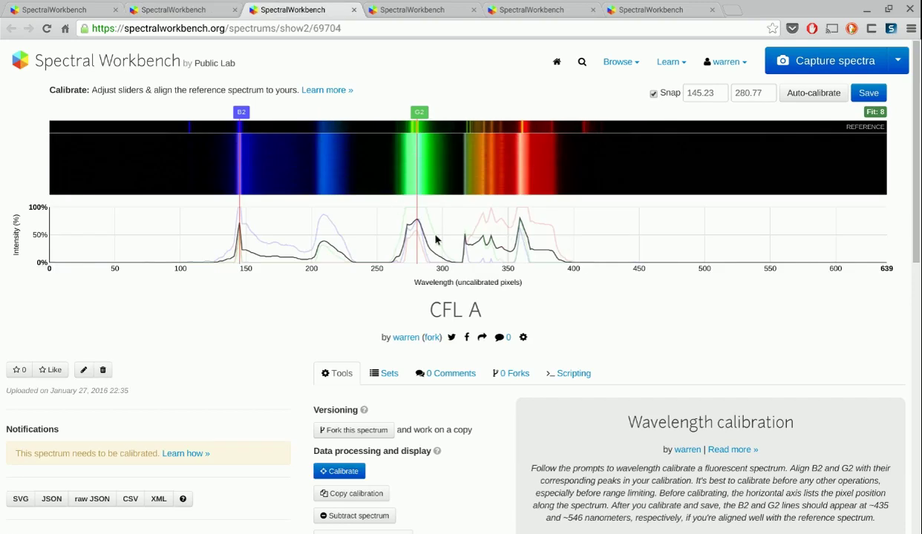
click(869, 95)
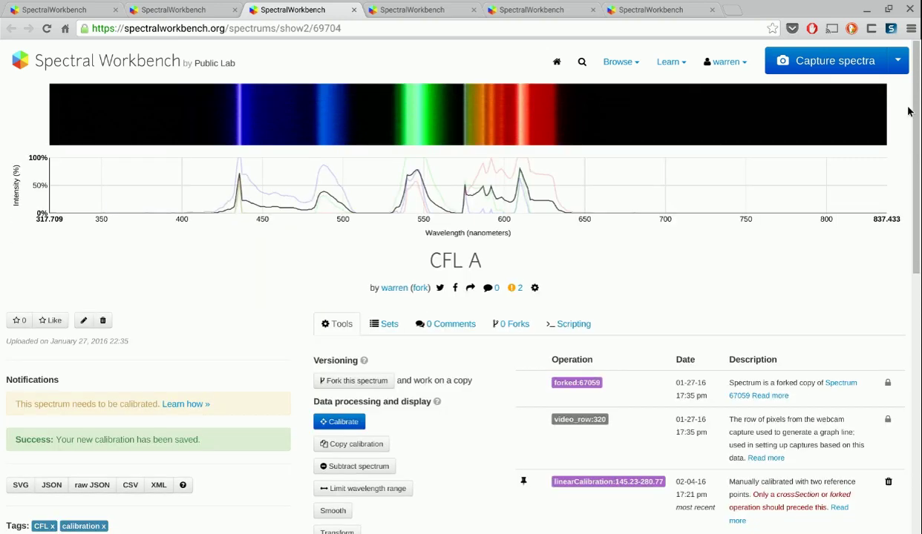
scroll(742, 275, down, 2)
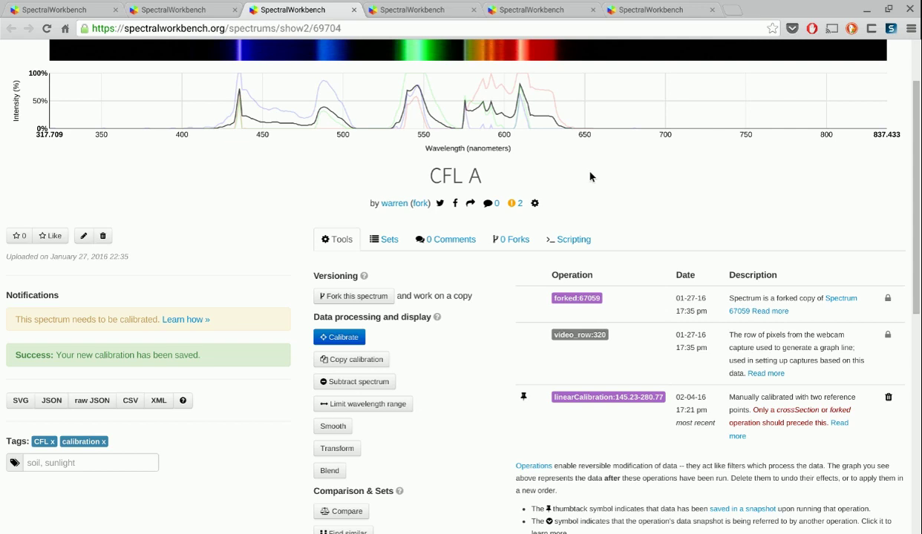
scroll(650, 273, up, 1)
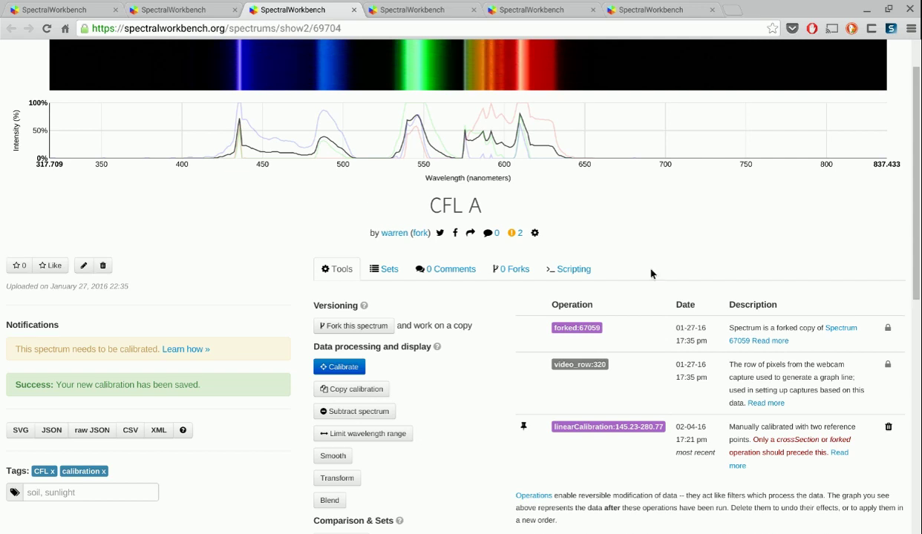
scroll(651, 273, up, 1)
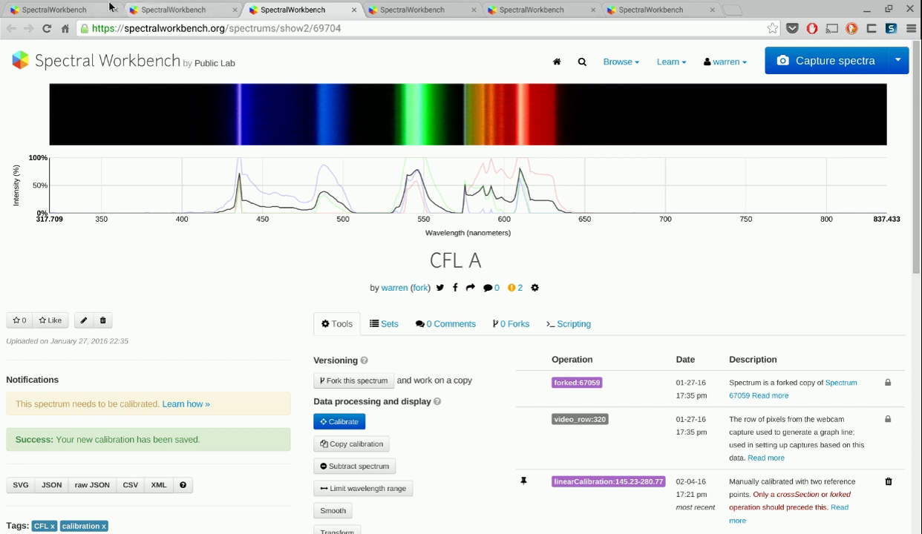
On Sunlight, search the copy-calibration list for CFL spectra
click(85, 13)
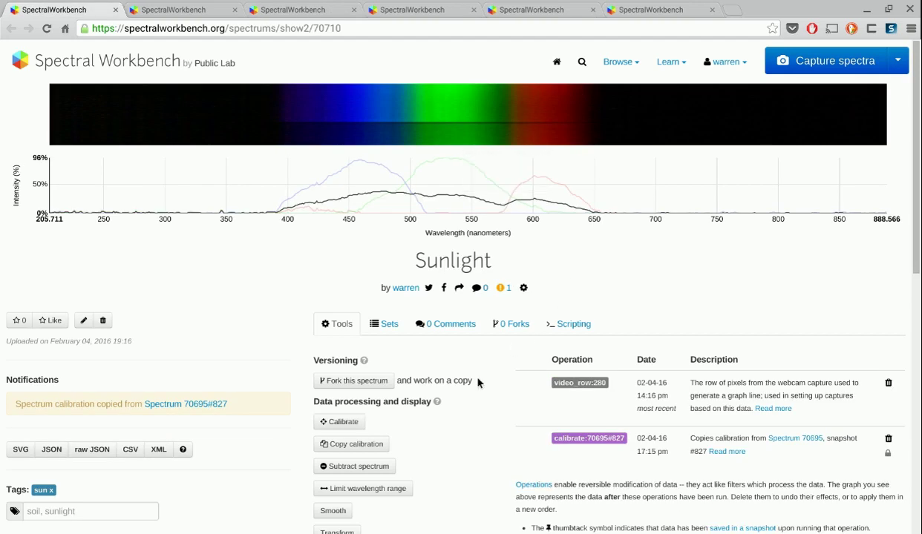
click(382, 446)
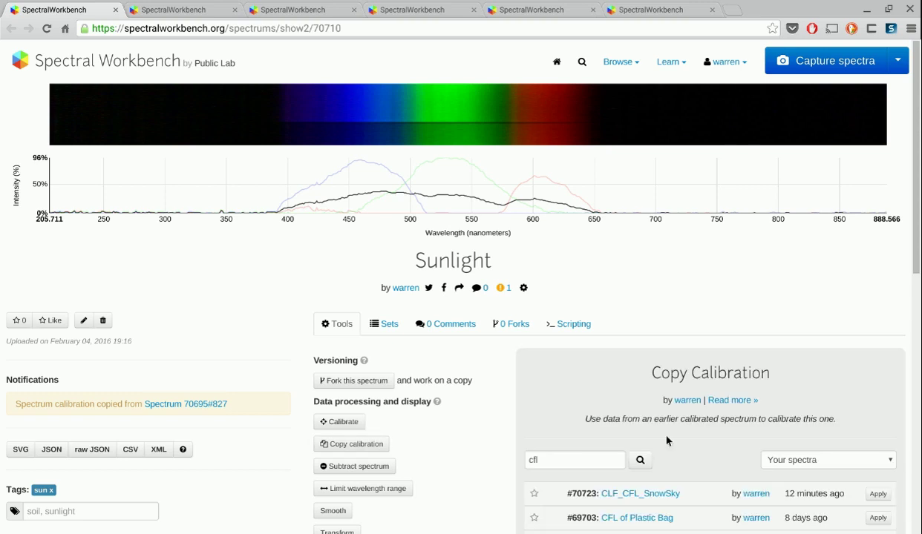
scroll(653, 460, down, 1)
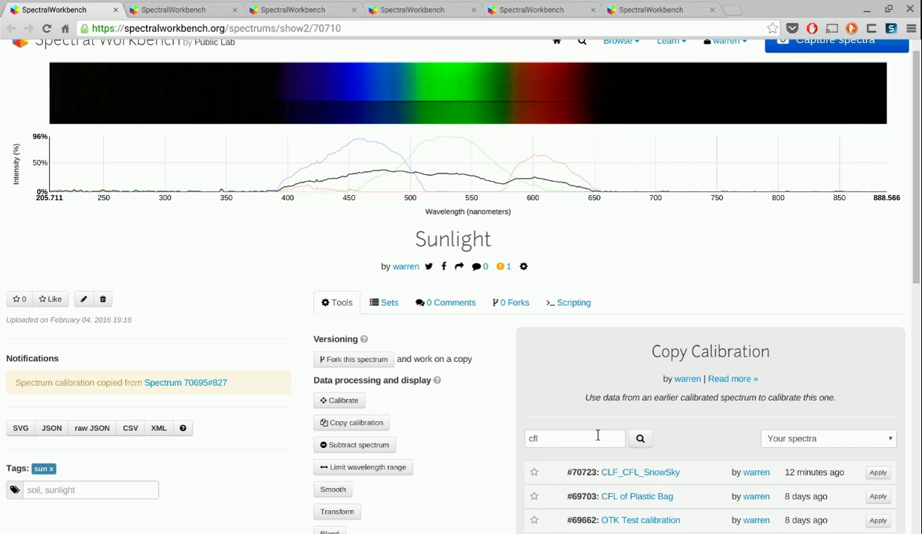
key(Return)
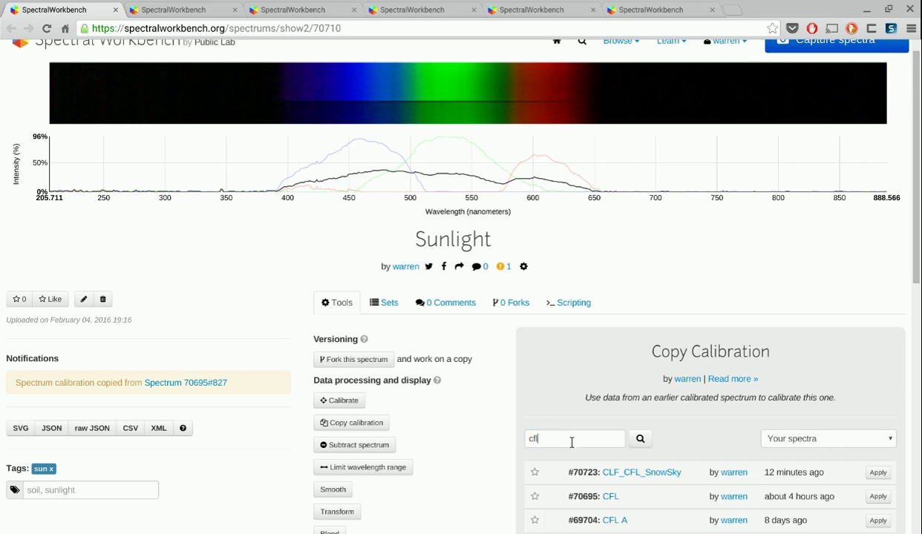
Clear the calibration search and bring up Tube fluorescent spectrum 70690
key(BackSpace)
key(BackSpace)
key(BackSpace)
scroll(601, 357, up, 1)
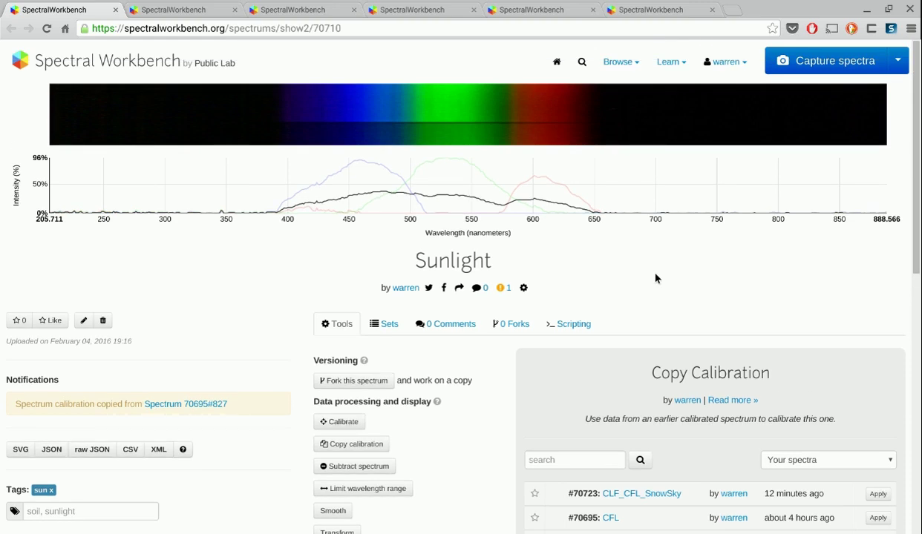
click(629, 12)
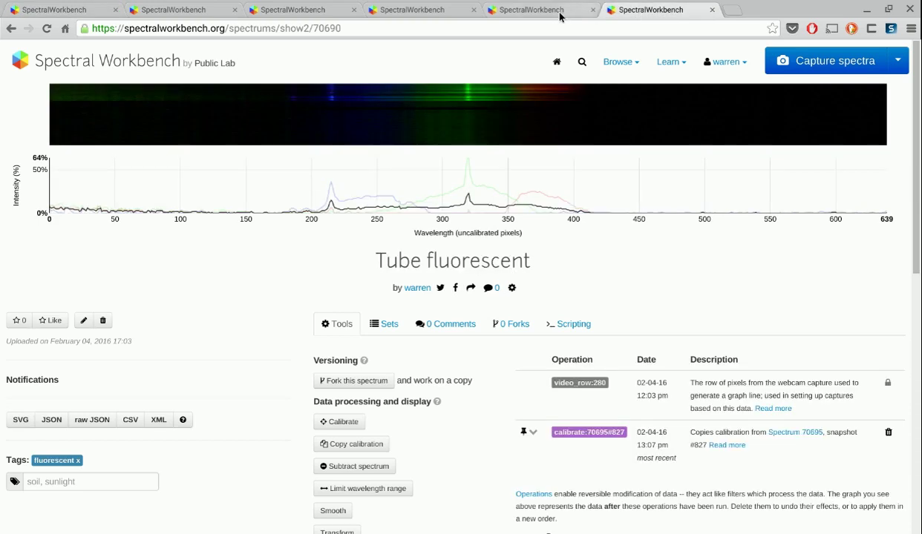
Look through the other open spectra, including CFL, then return to Tube fluorescent
click(557, 13)
click(417, 10)
click(341, 15)
click(205, 7)
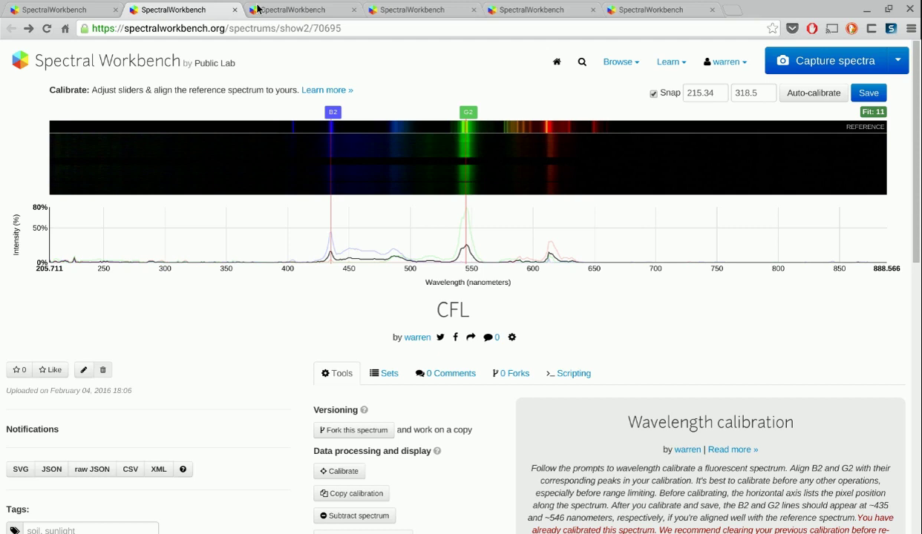
click(633, 11)
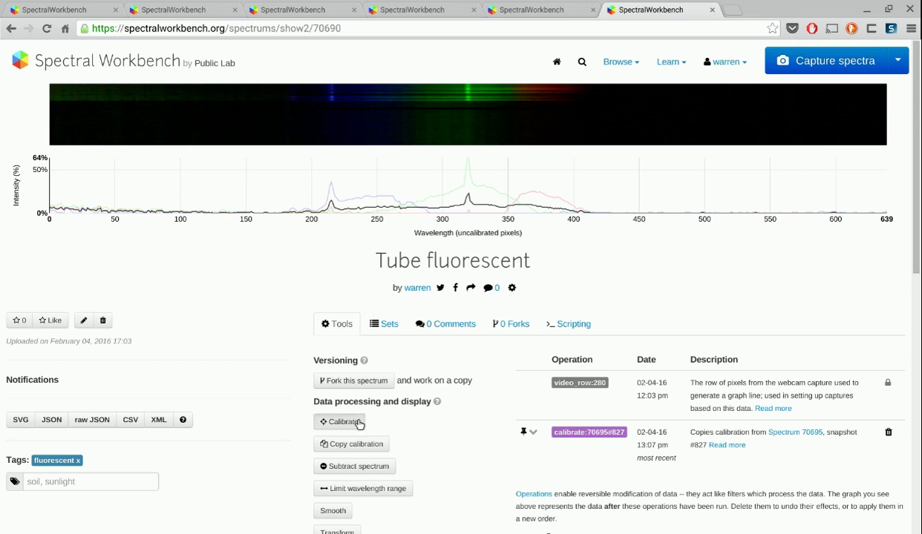
Start calibrating Tube fluorescent, dragging B2 onto the blue peak near pixel 215
click(359, 424)
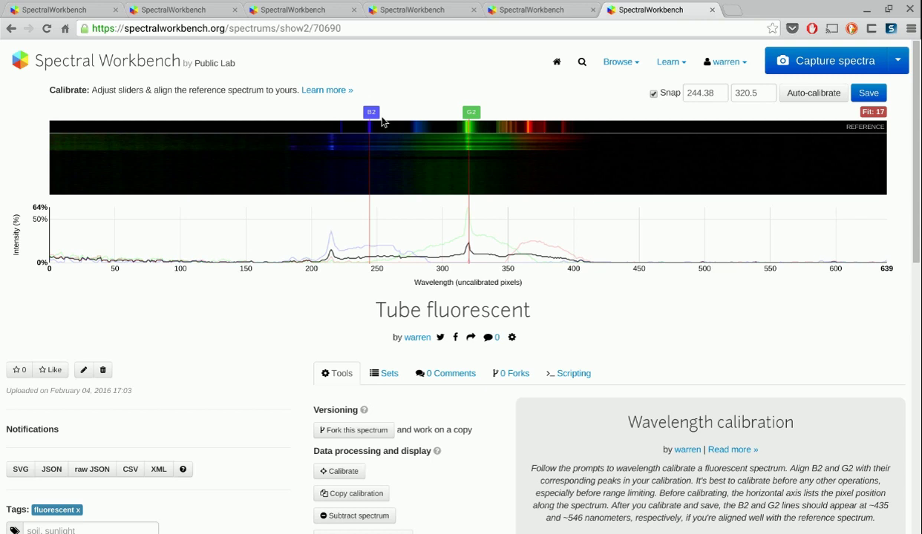
drag(374, 117, 326, 124)
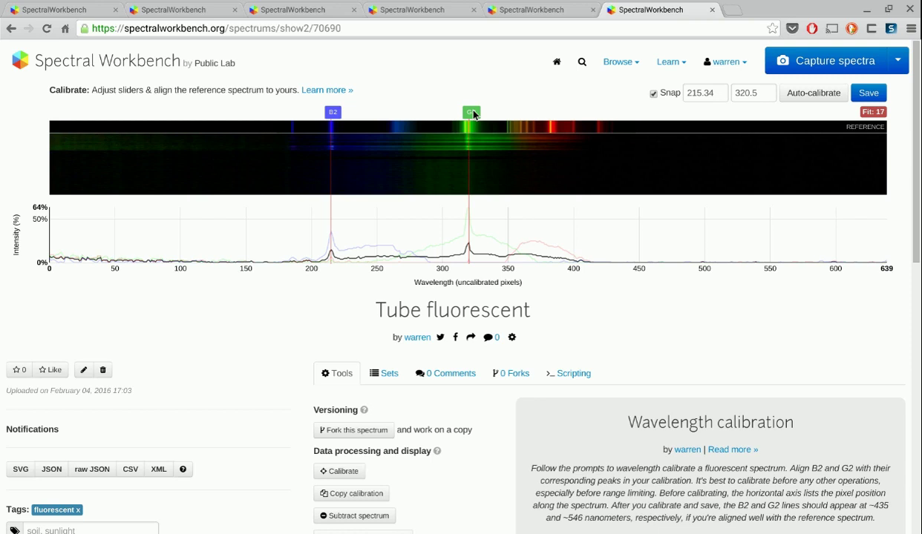
mouse_move(470, 251)
Switch to the Sunlight spectrum 70710 tab and open then close the Learn menu
click(93, 10)
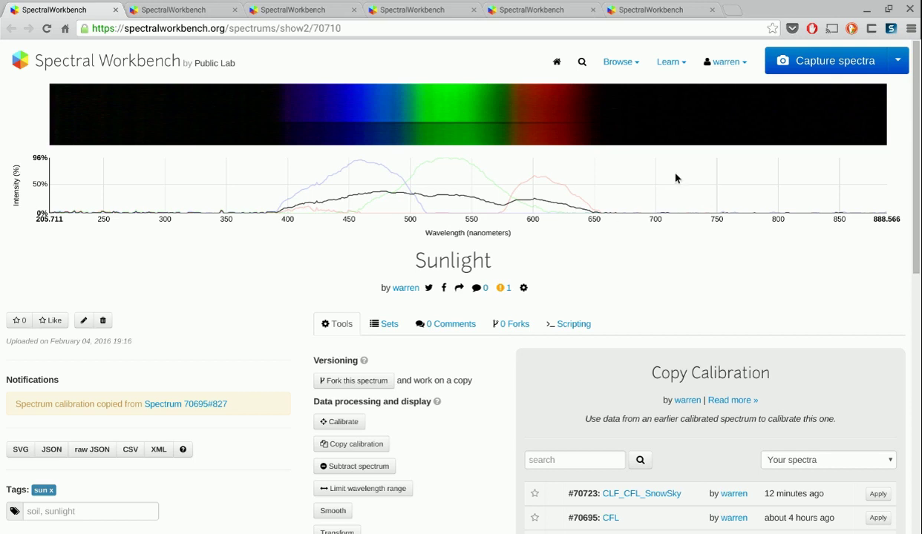
click(678, 70)
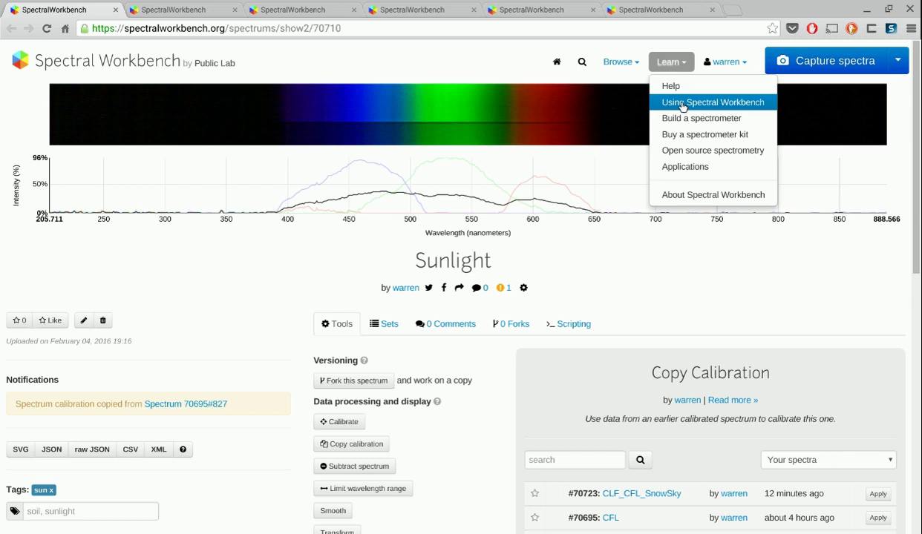
click(676, 64)
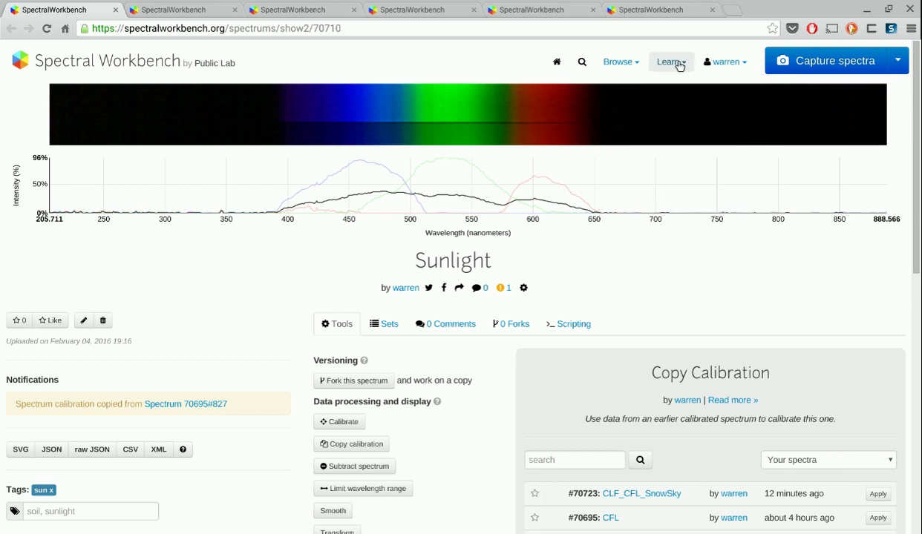